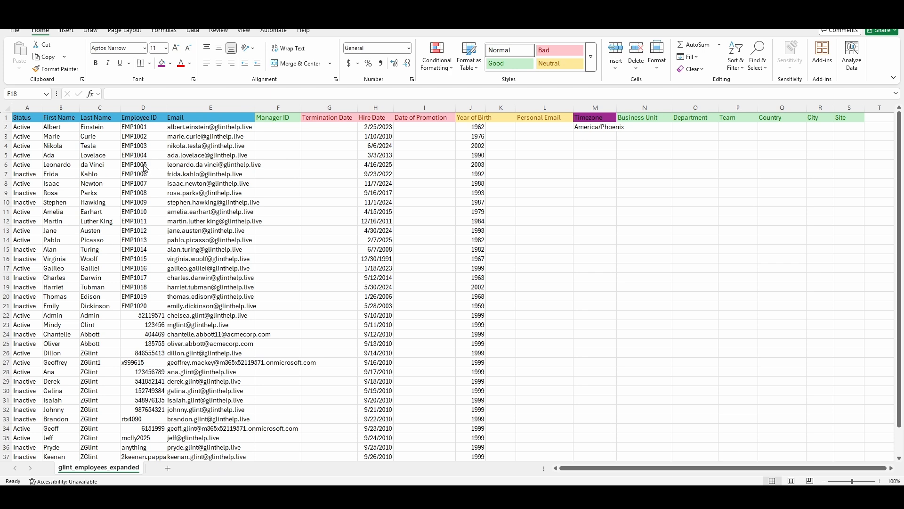
Step: Copy the employee ID in D21 into the Manager ID cells F20, F19 and F18
click(137, 156)
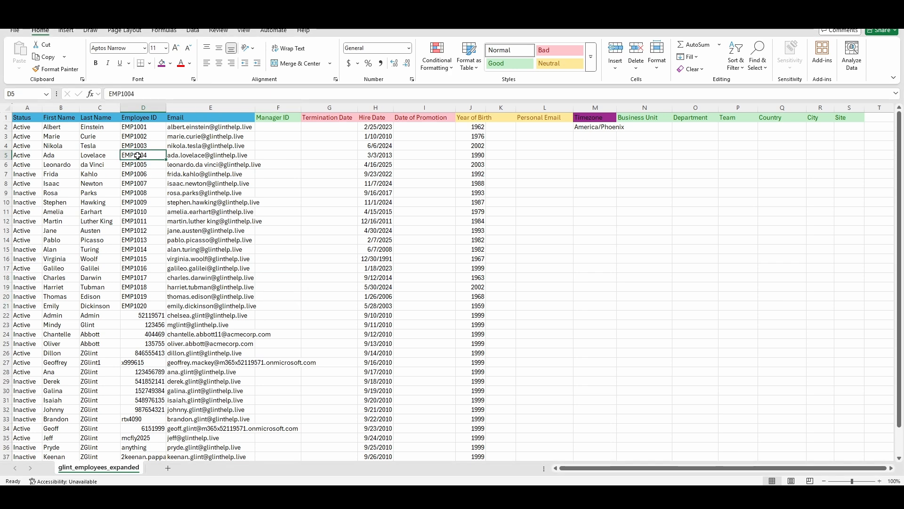
click(276, 155)
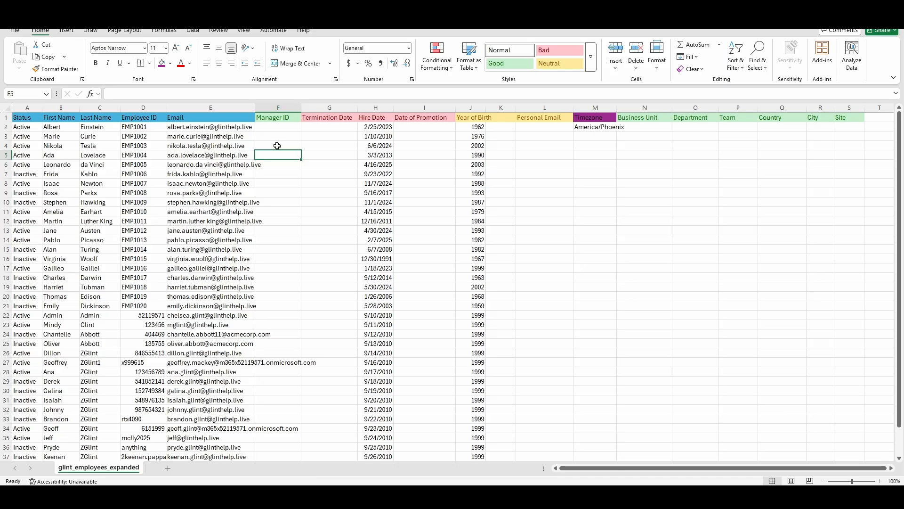
click(141, 307)
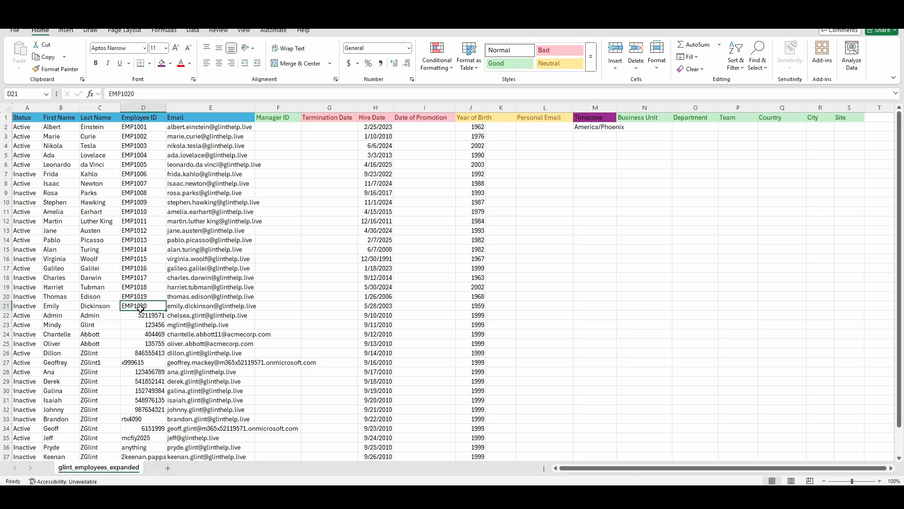
key(ctrl+c)
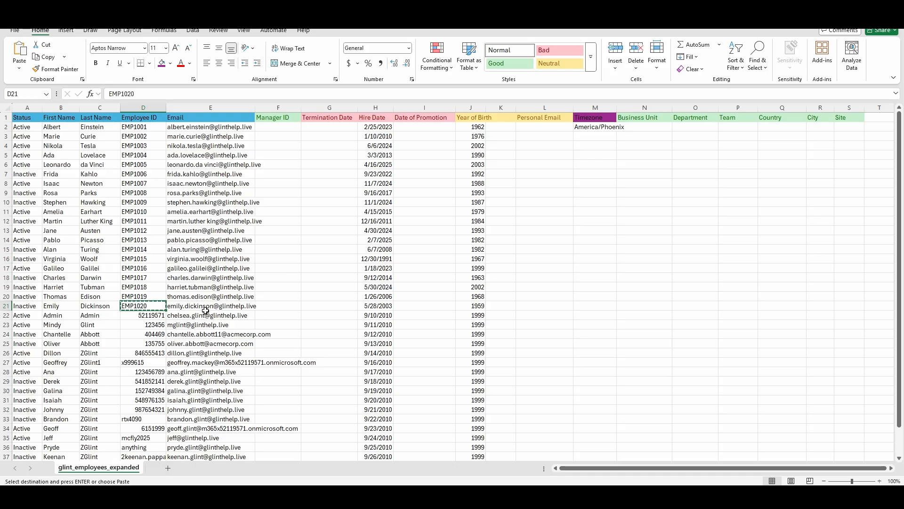
click(286, 297)
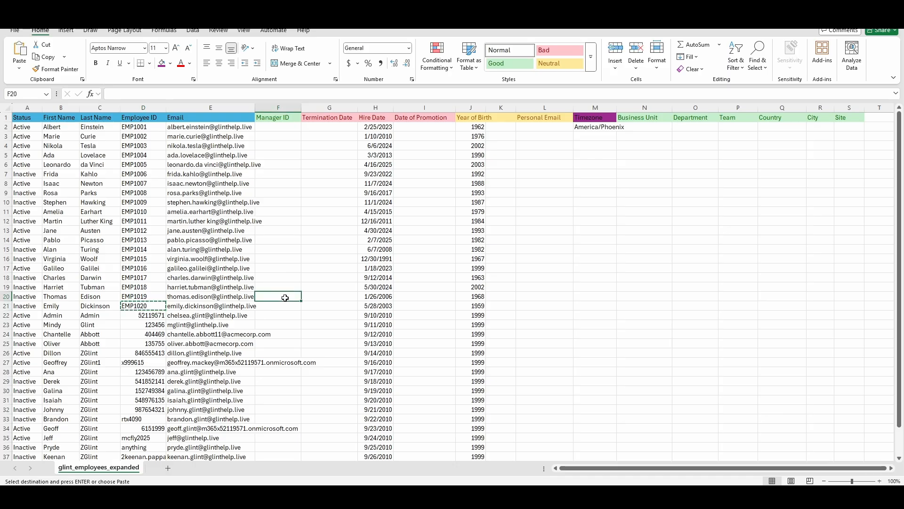
key(ctrl+v)
click(283, 286)
key(ctrl+v)
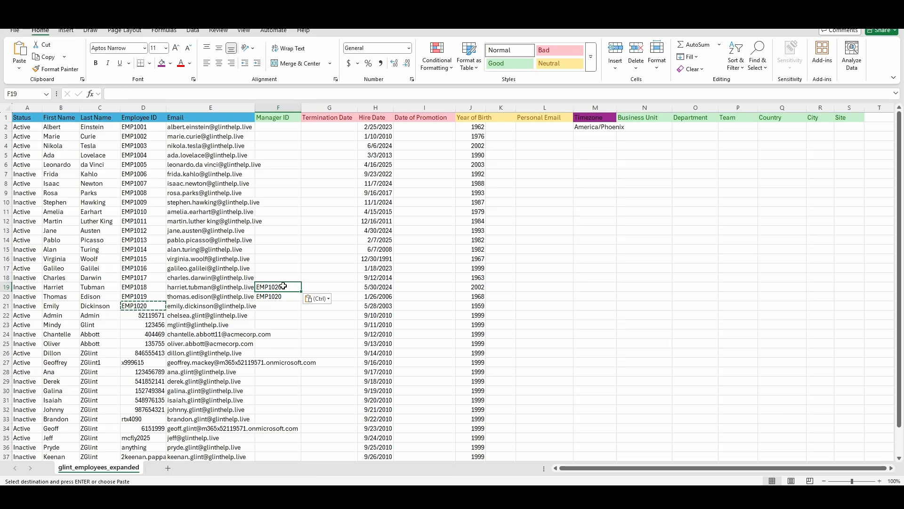
click(280, 276)
key(ctrl+v)
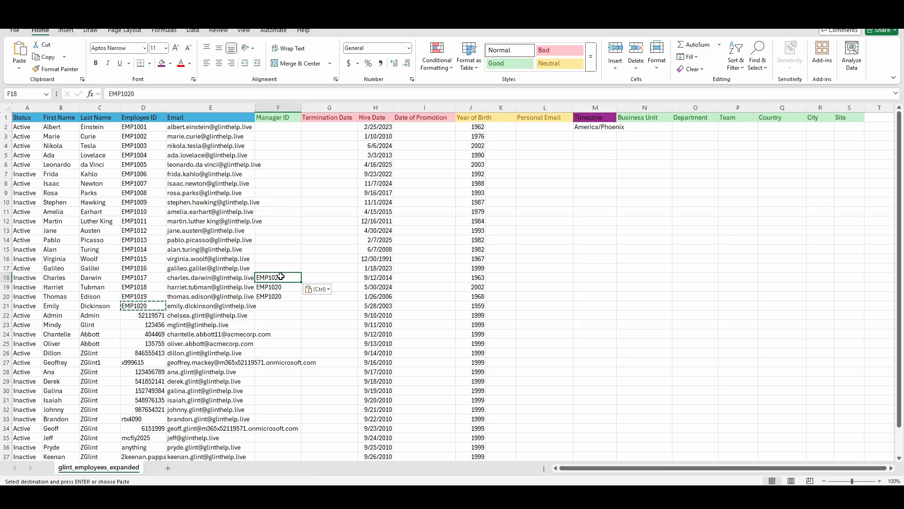
Step: Copy the employee ID in D12 into the Manager ID cells F21 and F14
click(139, 223)
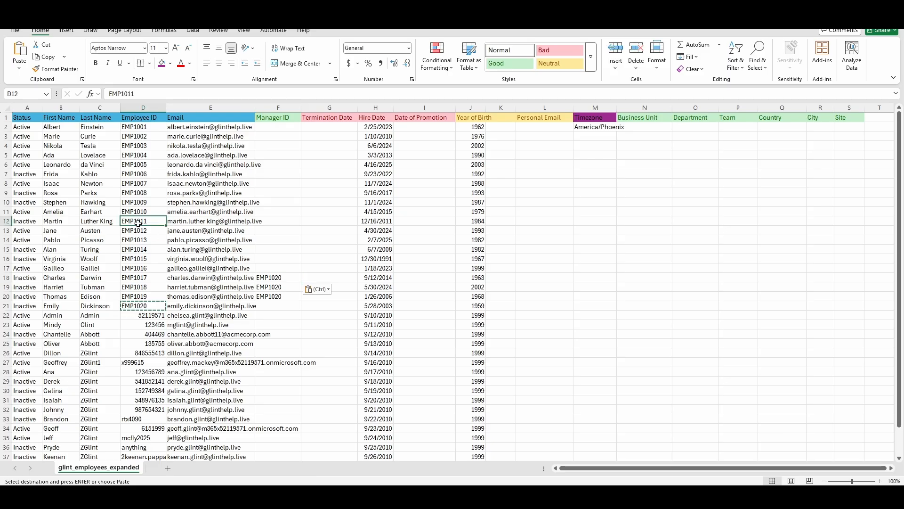
key(ctrl+c)
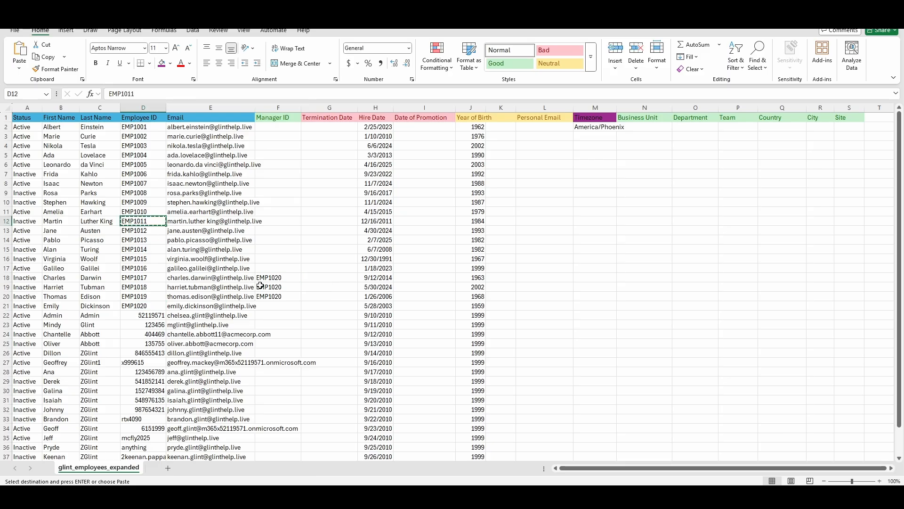
click(276, 307)
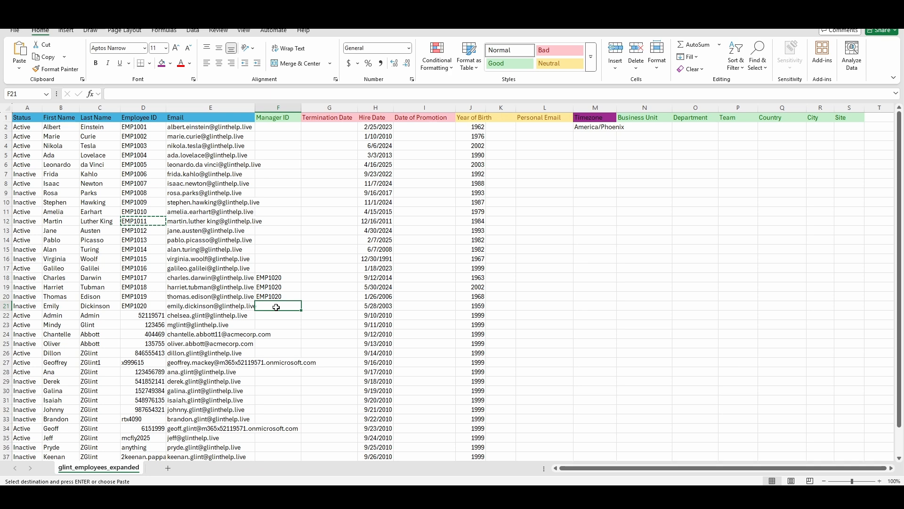
key(ctrl+v)
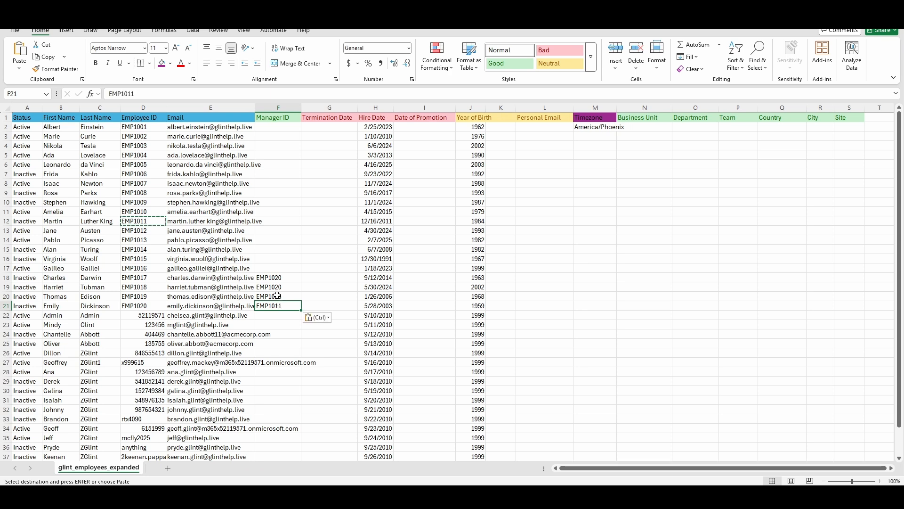
click(267, 241)
key(ctrl+v)
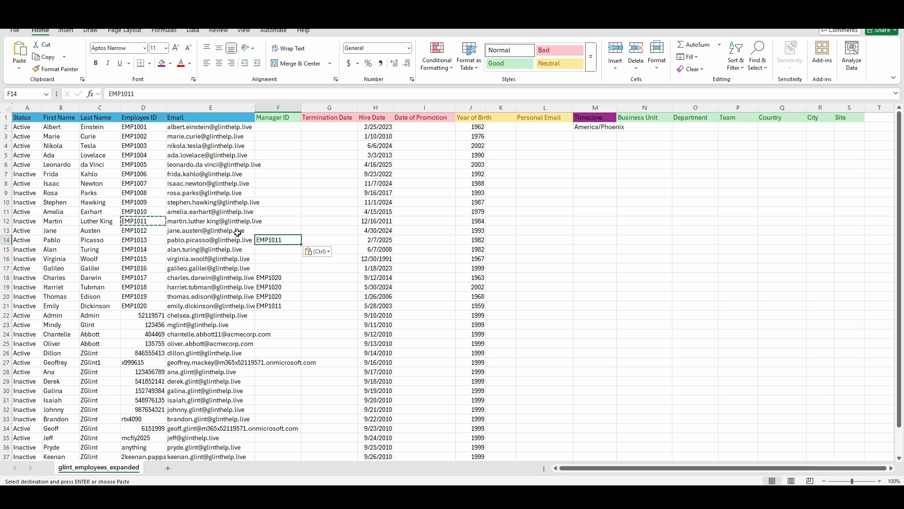
Step: Fill the Manager ID series upward from F18 to F3 and downward from F21 to F37
click(278, 231)
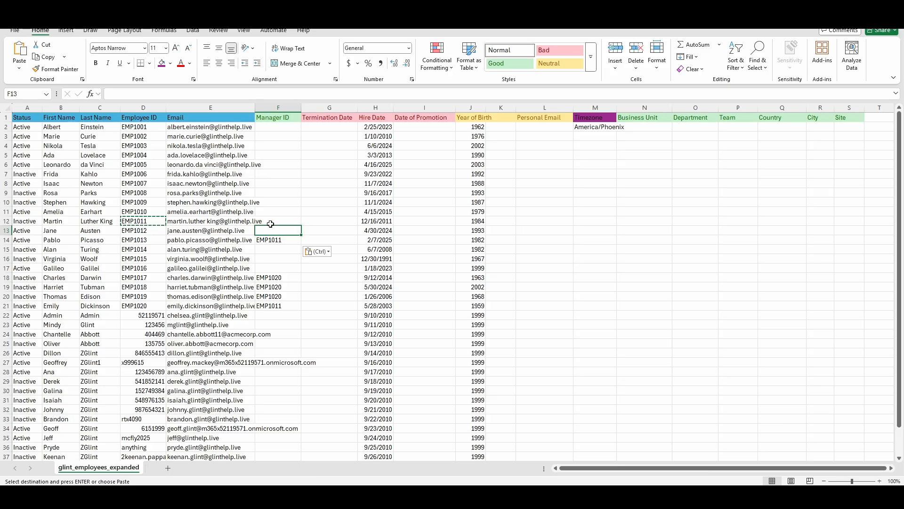
click(286, 308)
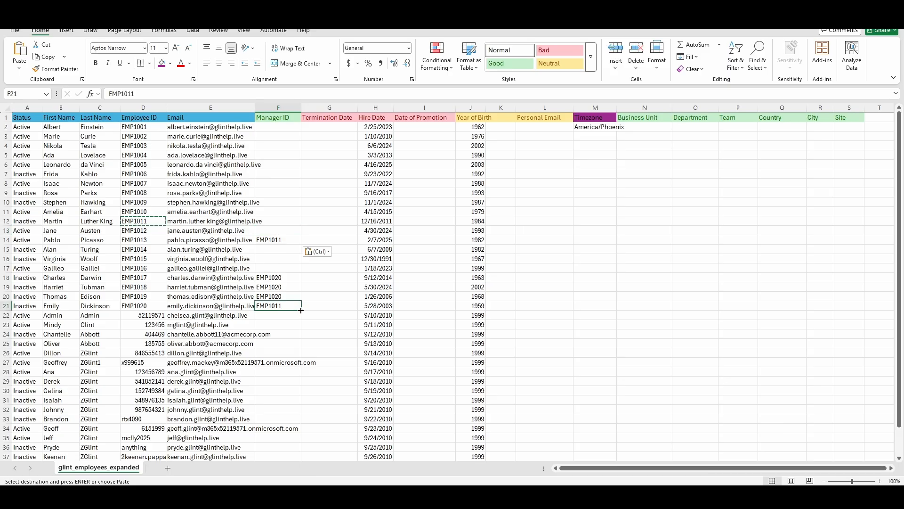
click(295, 281)
drag(301, 284, 296, 135)
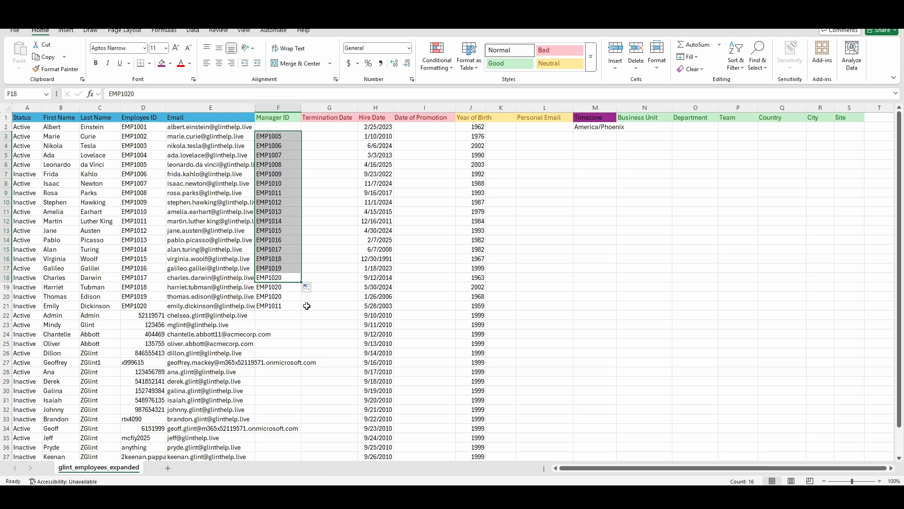
click(289, 303)
drag(302, 310, 300, 459)
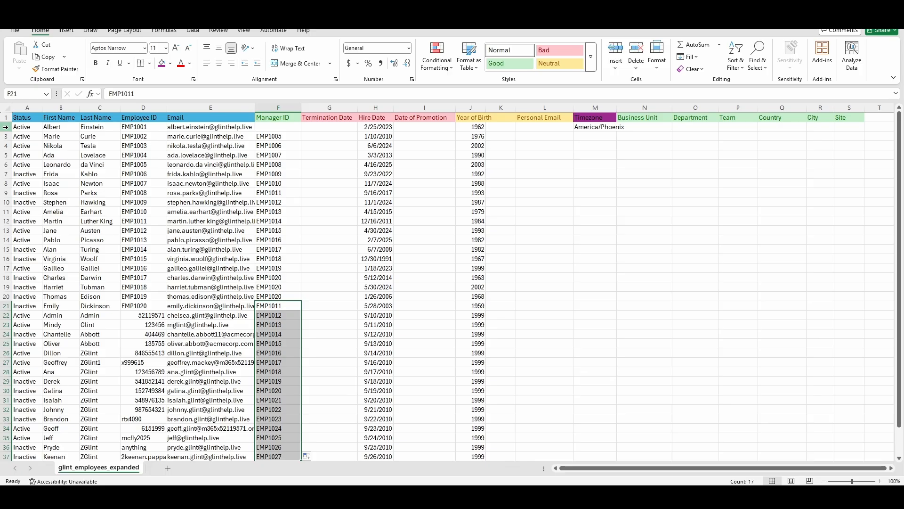
click(259, 130)
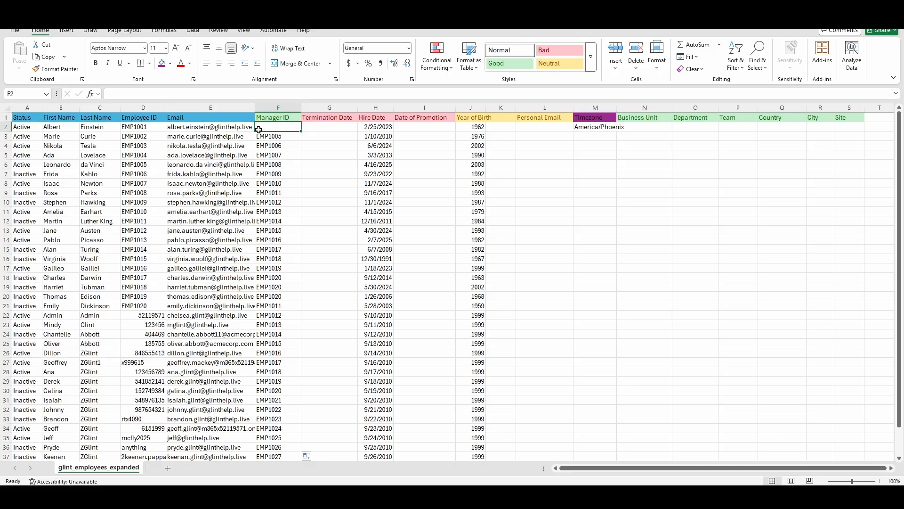
click(262, 137)
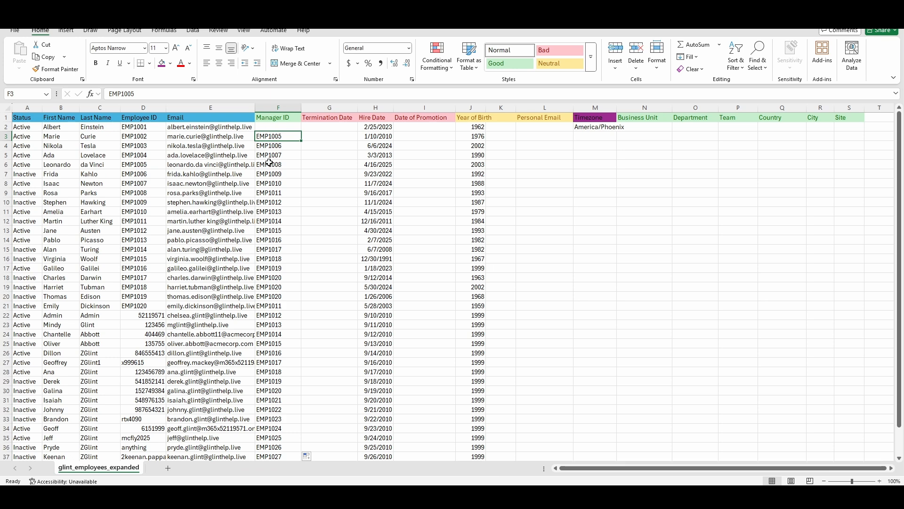
click(279, 127)
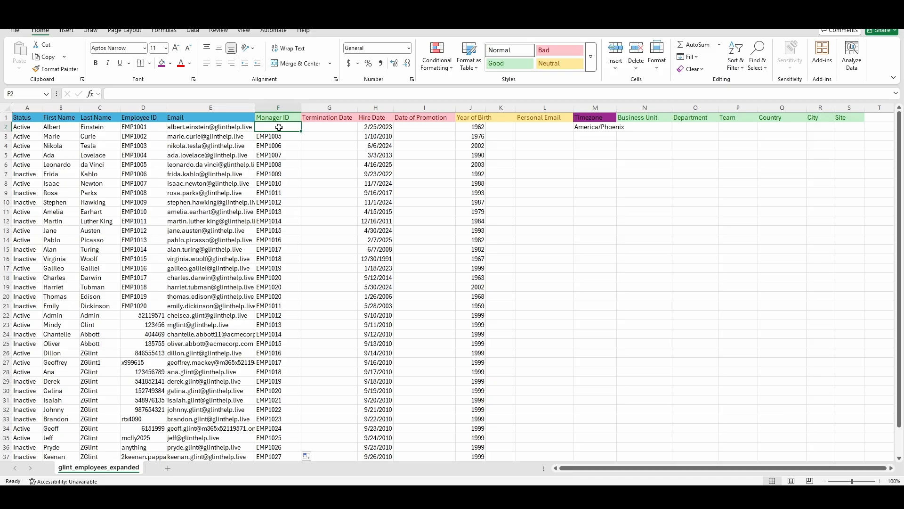
drag(278, 155, 277, 342)
click(325, 276)
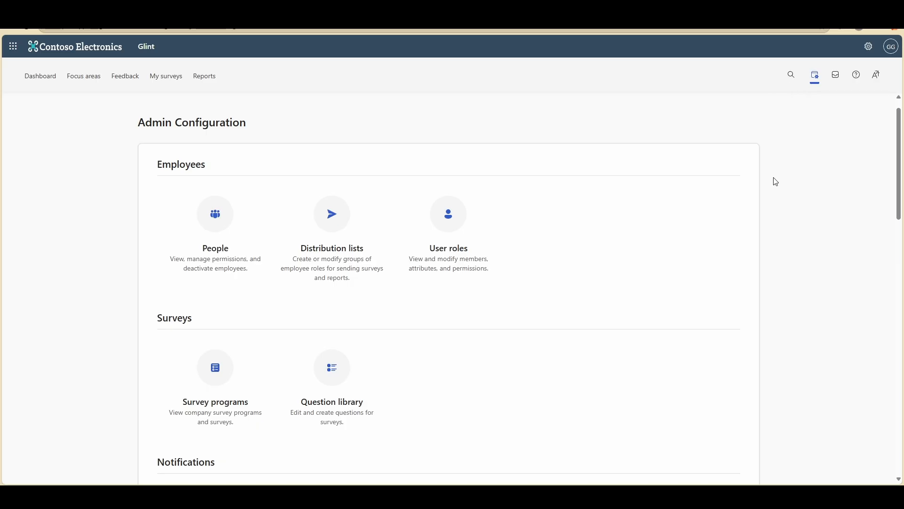
Step: Switch to Viva Glint, set the Top-Level Manager to Albert Einstein in the general settings, and save the changes
drag(901, 153, 880, 366)
click(207, 366)
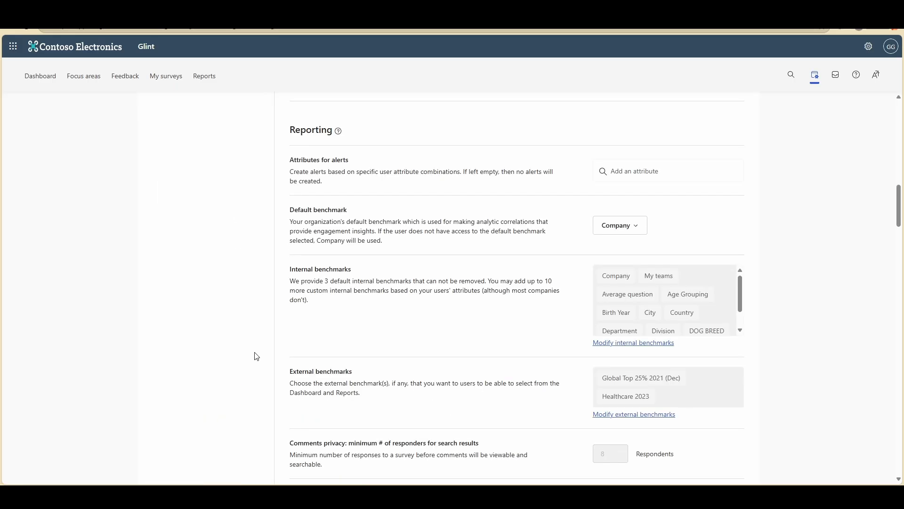
drag(900, 195, 901, 143)
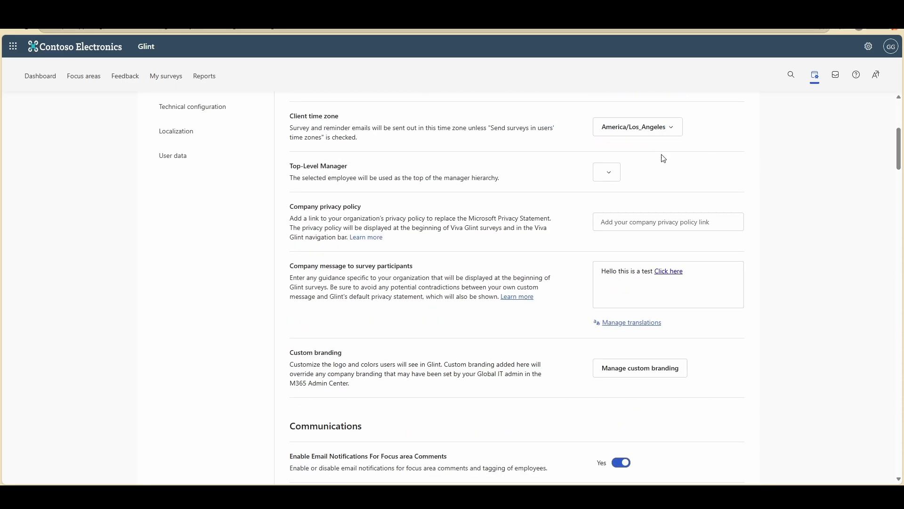
click(609, 173)
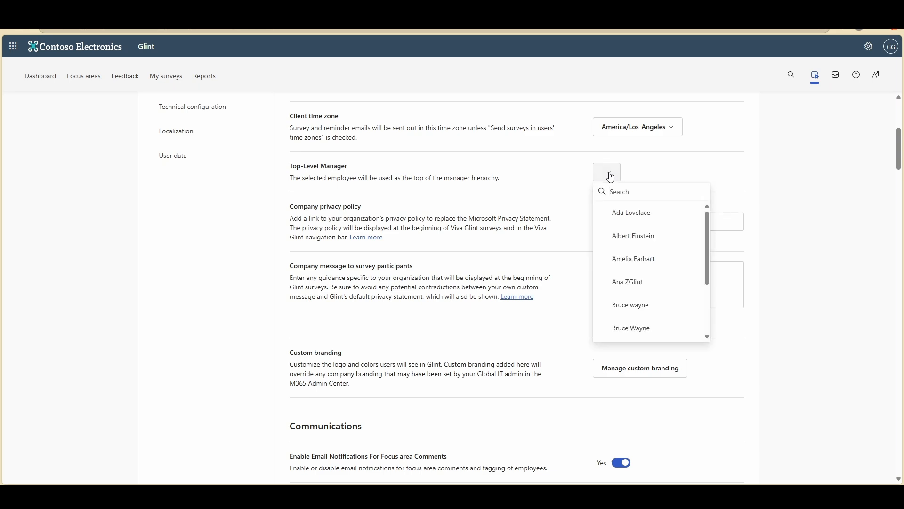
click(632, 237)
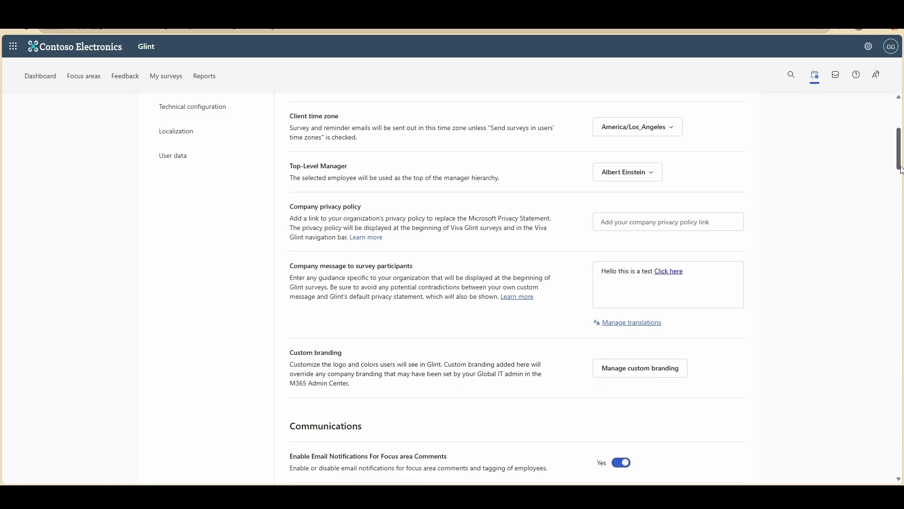
drag(901, 170, 900, 144)
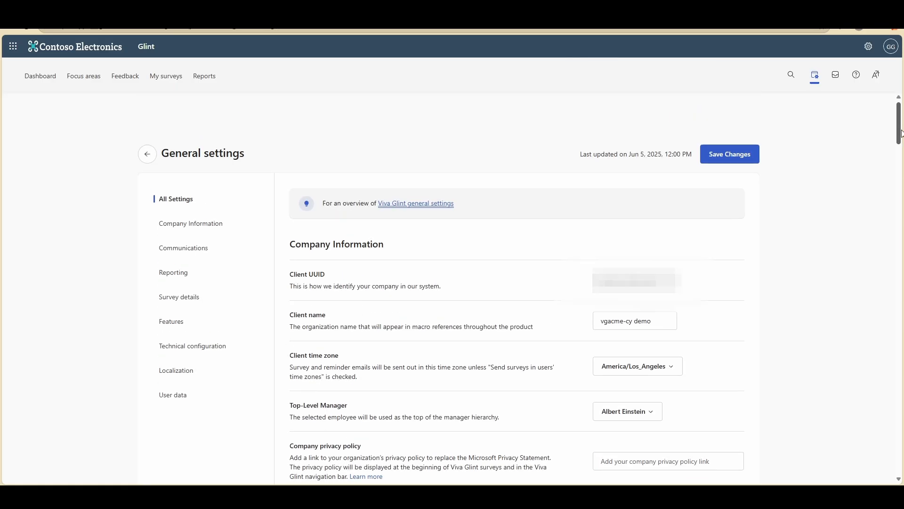
click(739, 158)
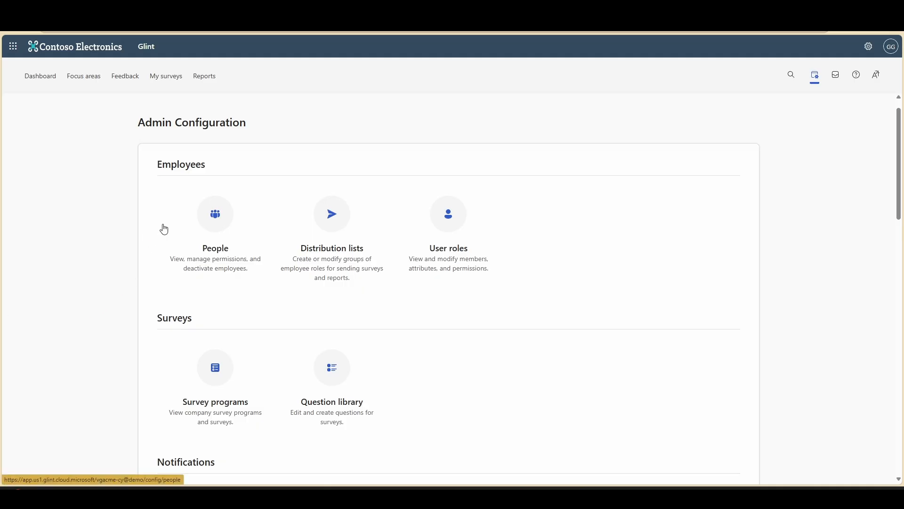
Step: Start an import to edit the employee list and details, choosing glint_employees_expanded.csv as the data file
click(212, 217)
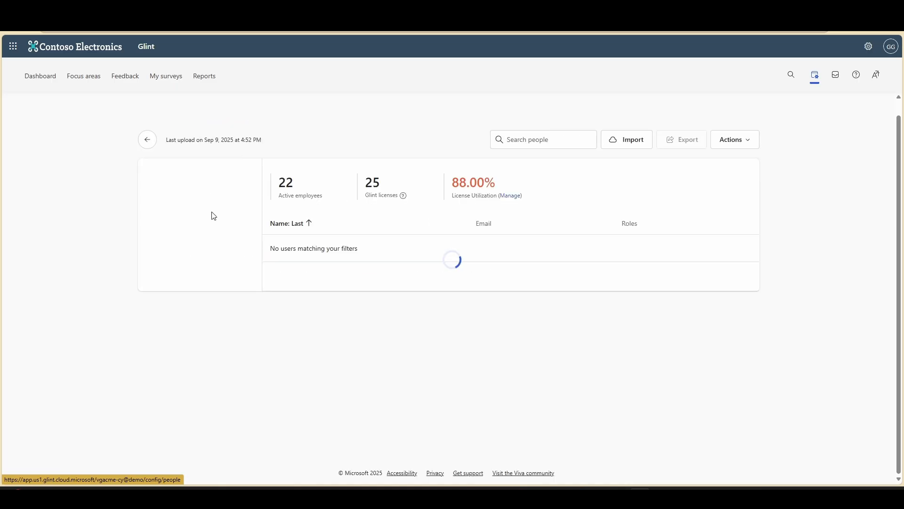
click(631, 137)
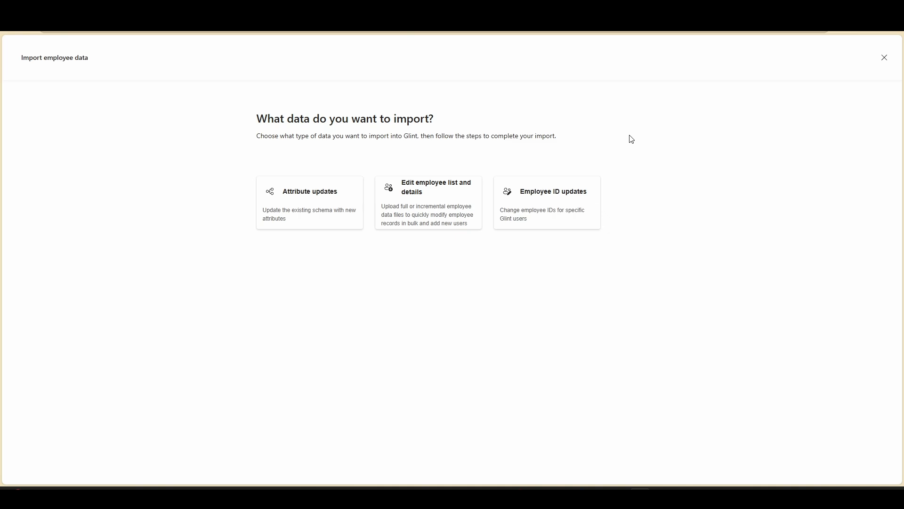
click(439, 193)
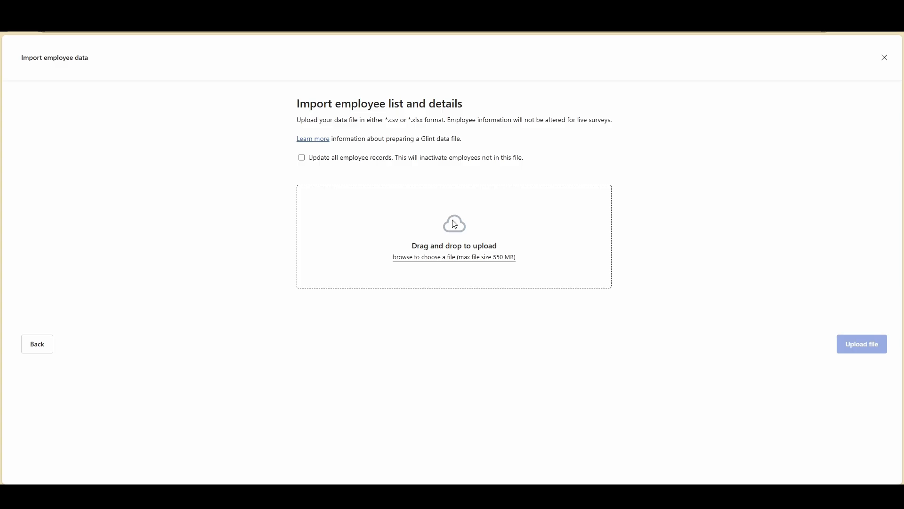
click(456, 259)
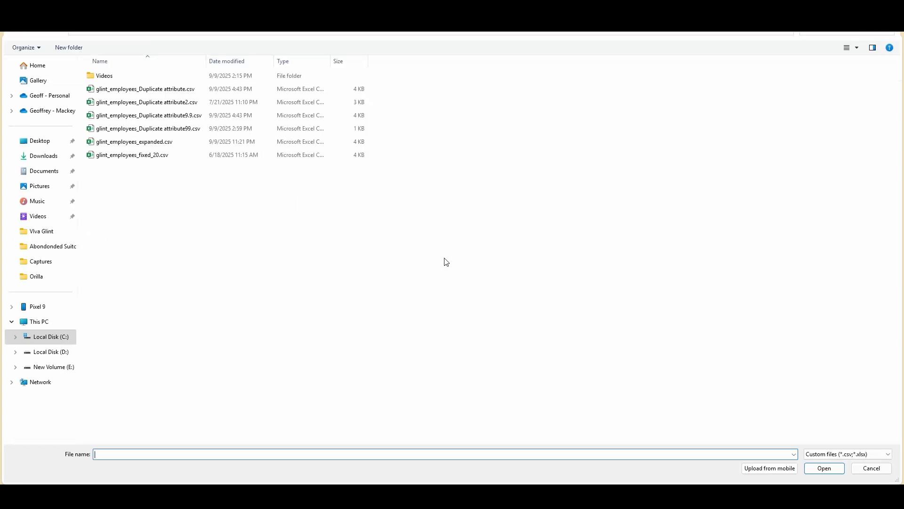
double_click(153, 142)
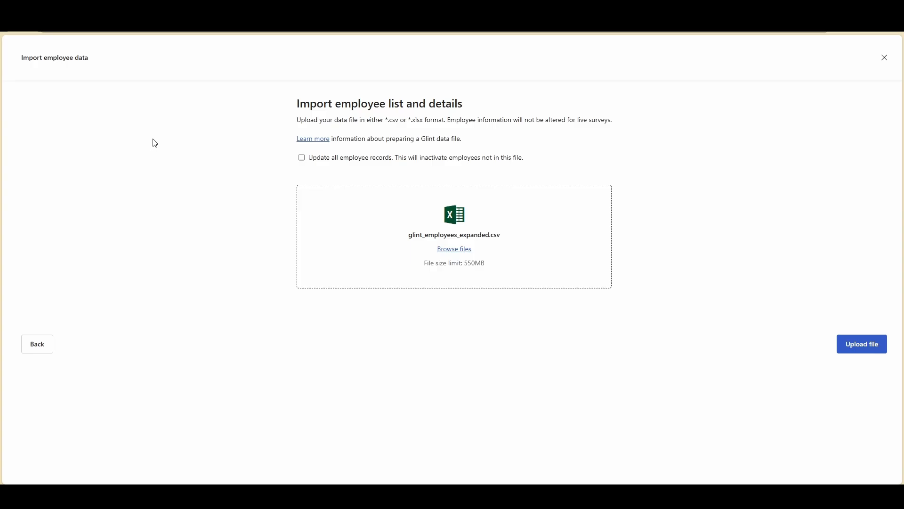
Step: Toggle the option to update all employee records, and upload the chosen data file
click(303, 162)
click(302, 159)
click(303, 159)
click(304, 162)
click(851, 346)
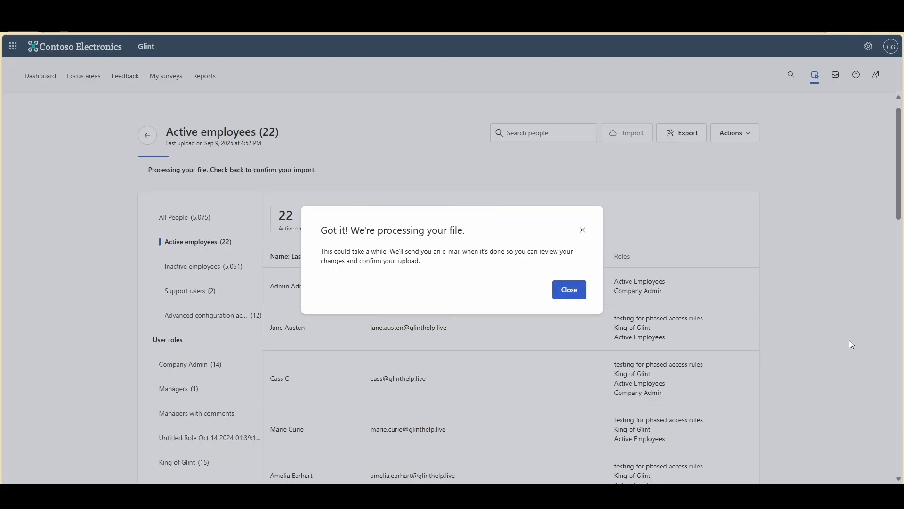
click(568, 289)
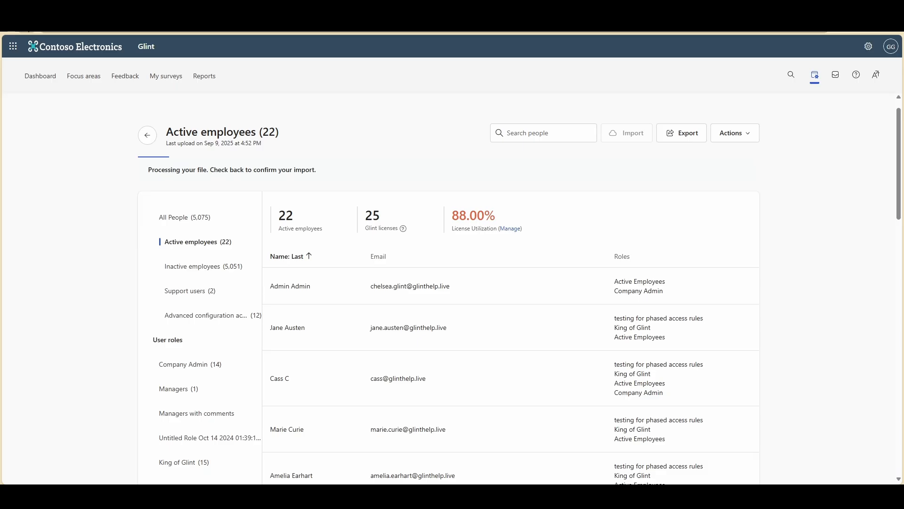
Step: Reload the People page and open the summary of the completed upload for review
click(26, 24)
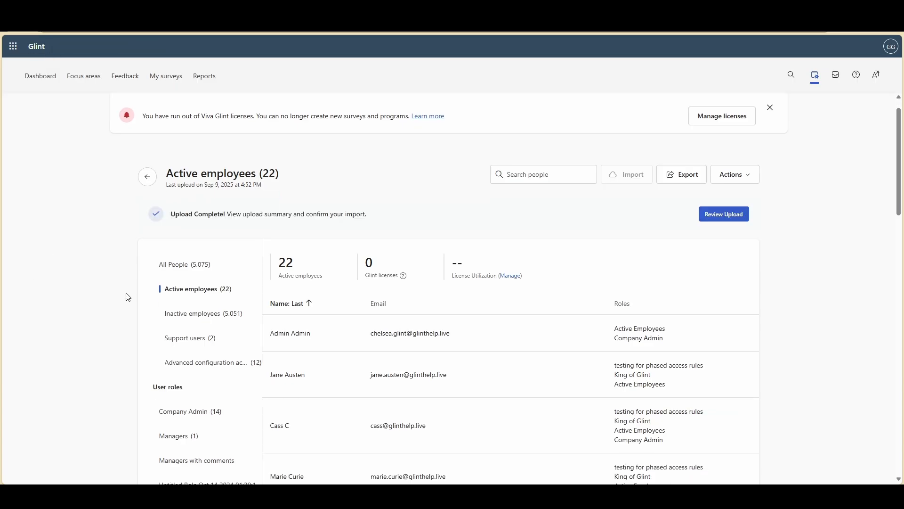
click(728, 217)
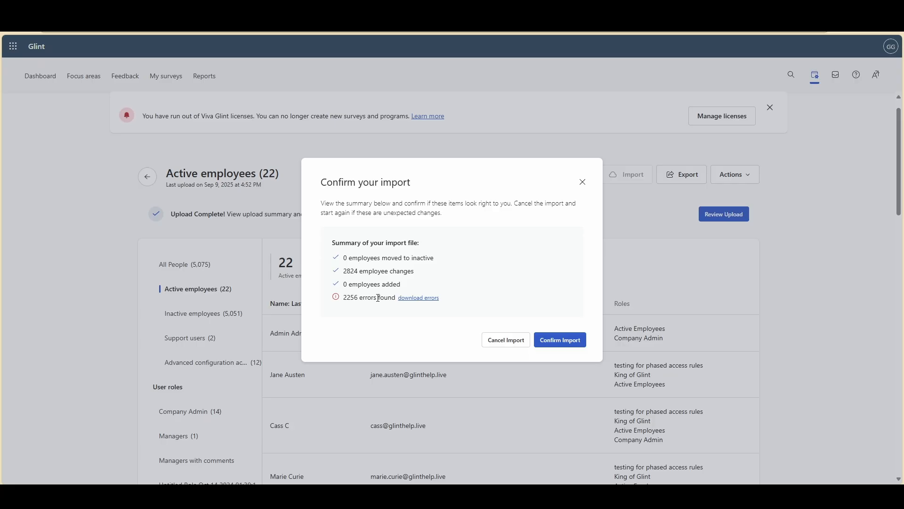
Step: Confirm the import of the employee file, dismiss the processing notice, and reload the People page
click(558, 344)
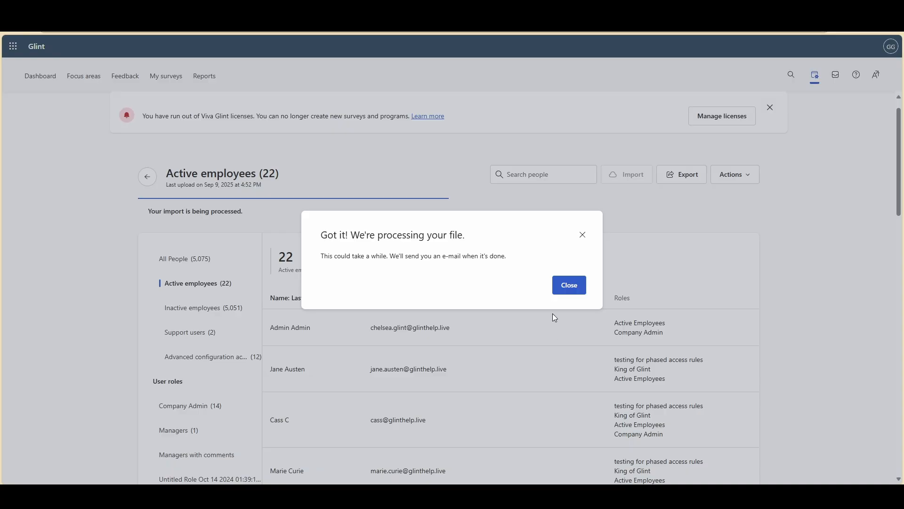
click(569, 288)
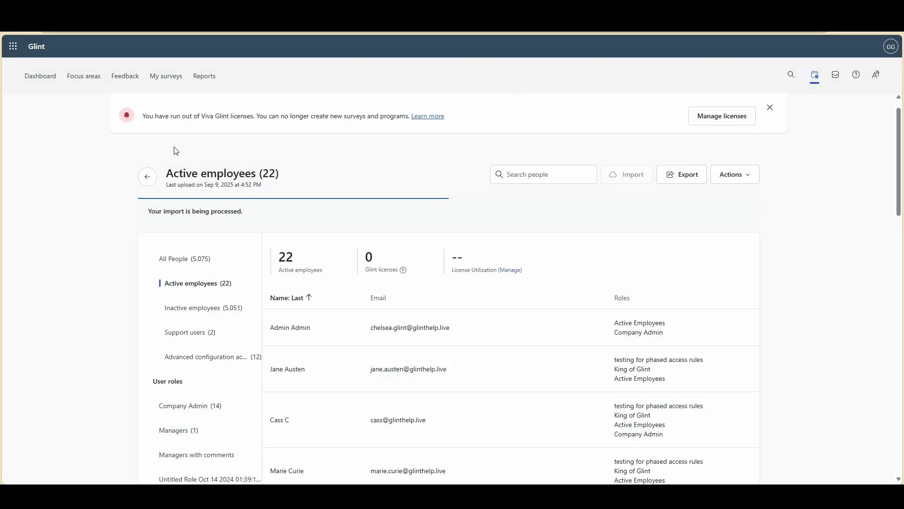
click(30, 29)
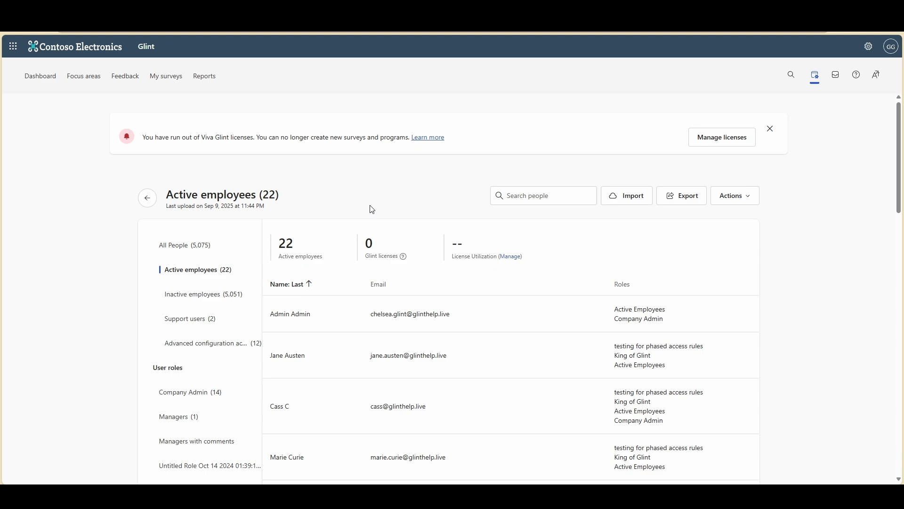
scroll(372, 209, down, 2)
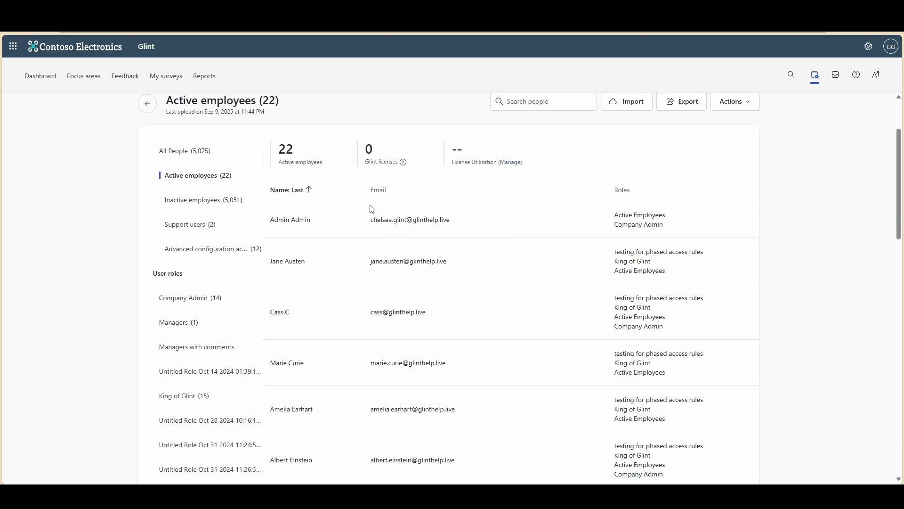
scroll(310, 317, down, 2)
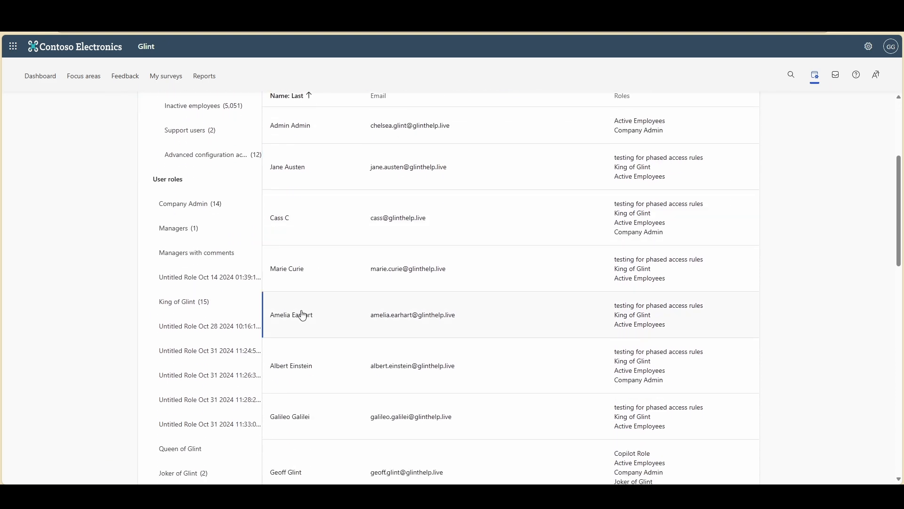
click(304, 315)
scroll(623, 254, up, 4)
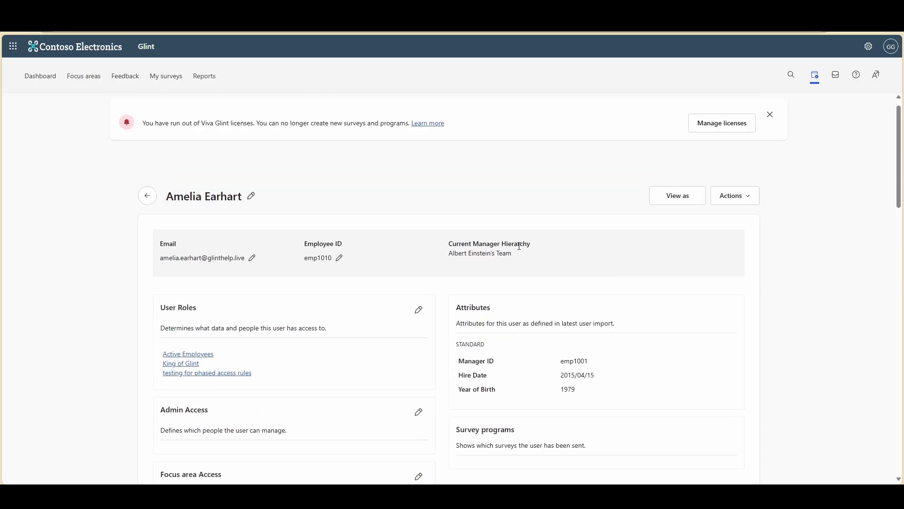
drag(448, 254, 516, 255)
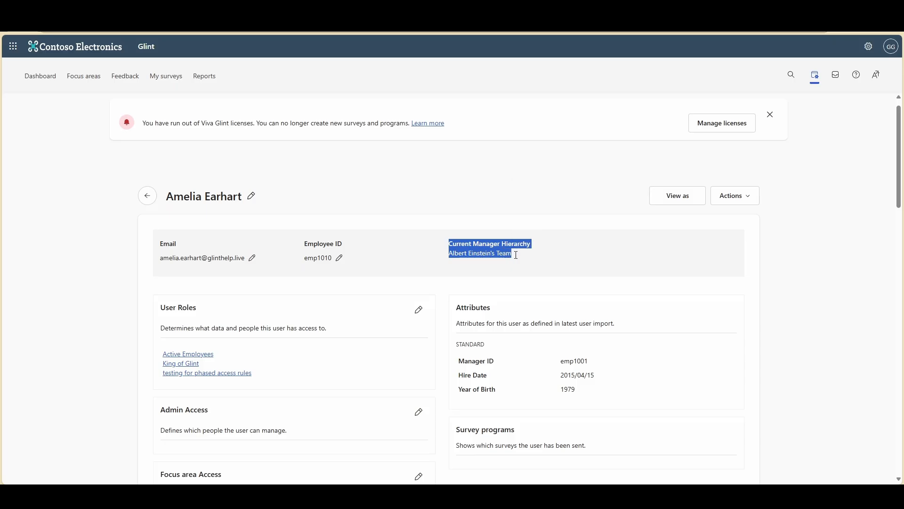
click(517, 259)
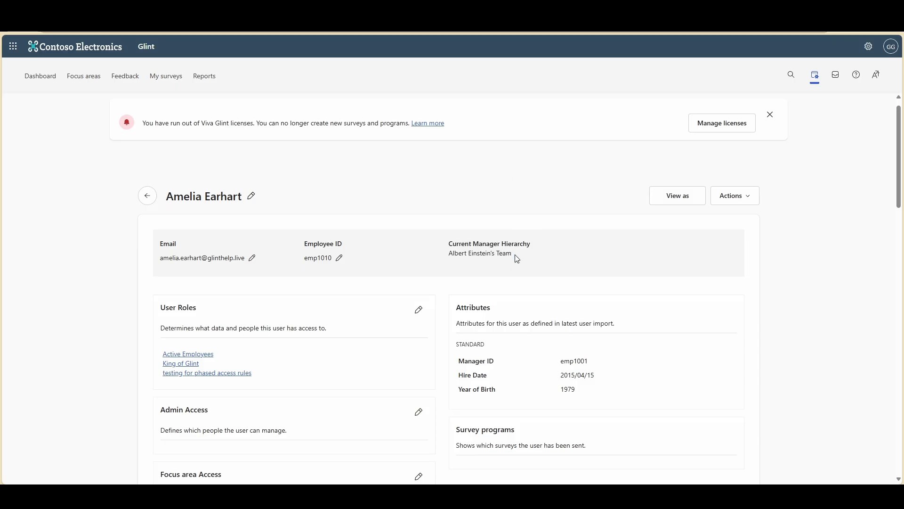
click(147, 195)
scroll(472, 261, down, 3)
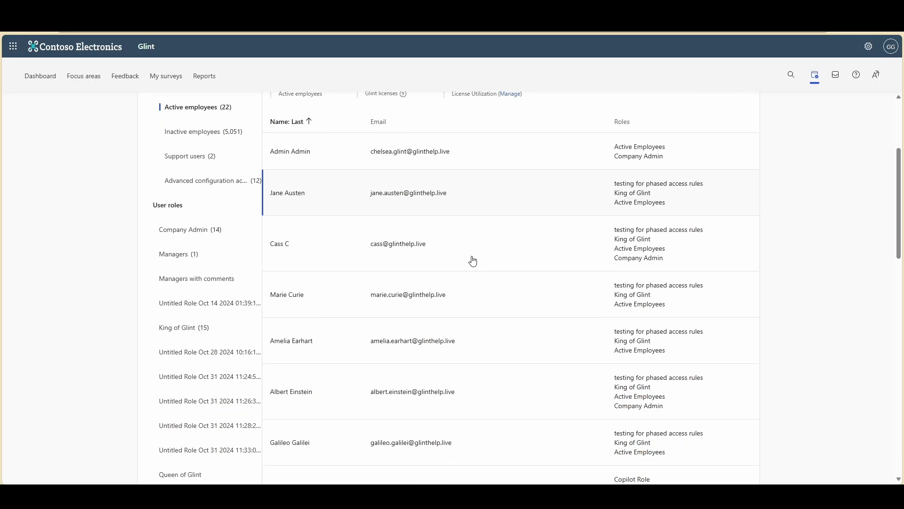
scroll(473, 261, down, 2)
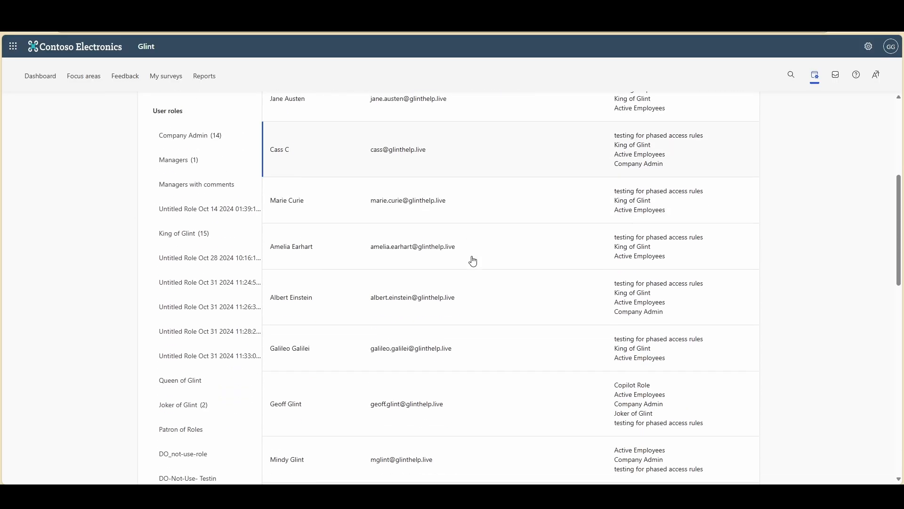
click(444, 356)
scroll(476, 330, up, 6)
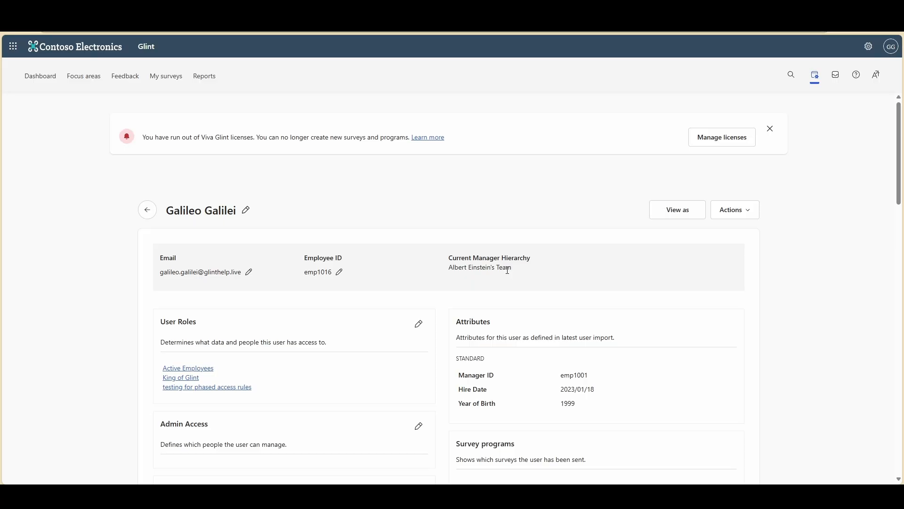
Step: Go back to the active employees and open another employee's profile to check its manager hierarchy
click(147, 210)
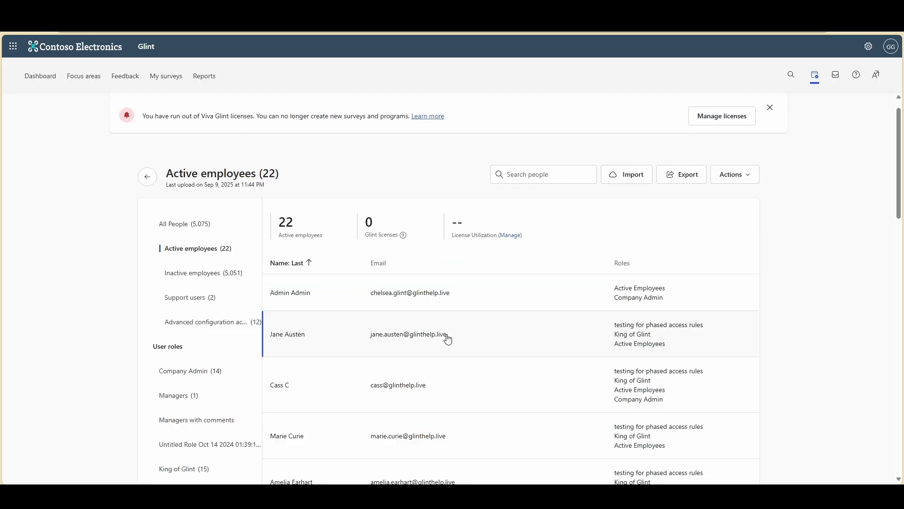
scroll(446, 339, down, 4)
click(431, 347)
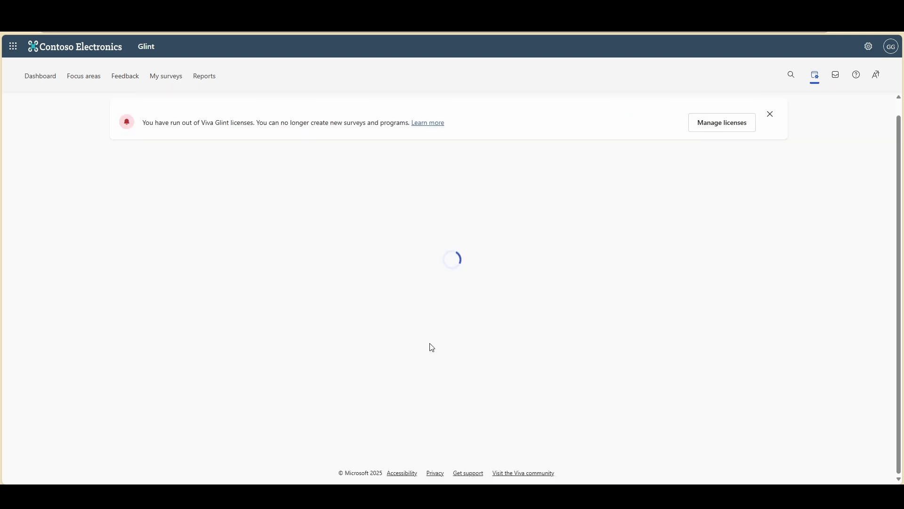
scroll(471, 306, up, 5)
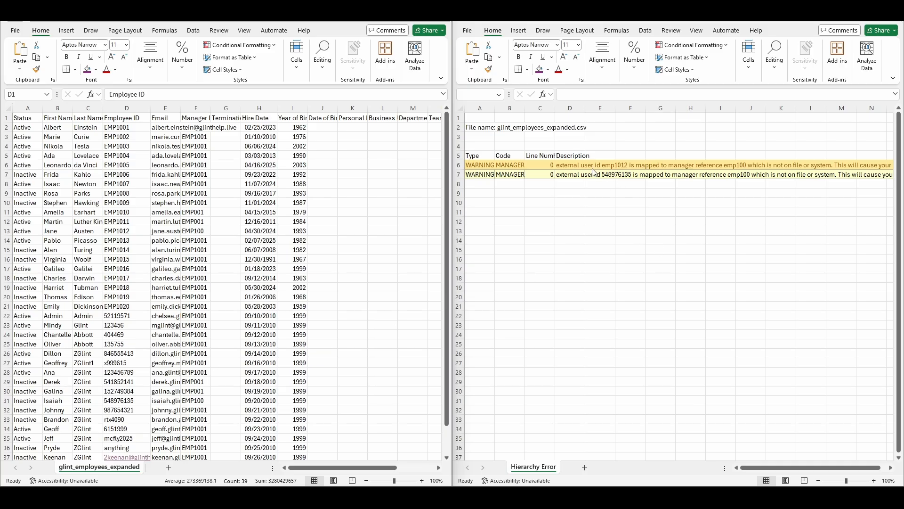
Step: In Excel, copy emp1012 from the first warning in the Hierarchy Error sheet and find it in the Employee ID column of glint_employees_expanded
click(573, 165)
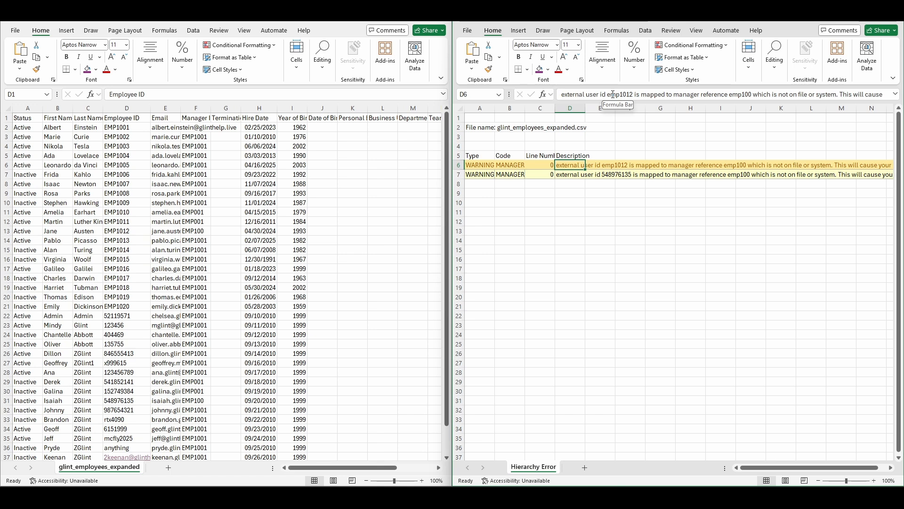
double_click(629, 95)
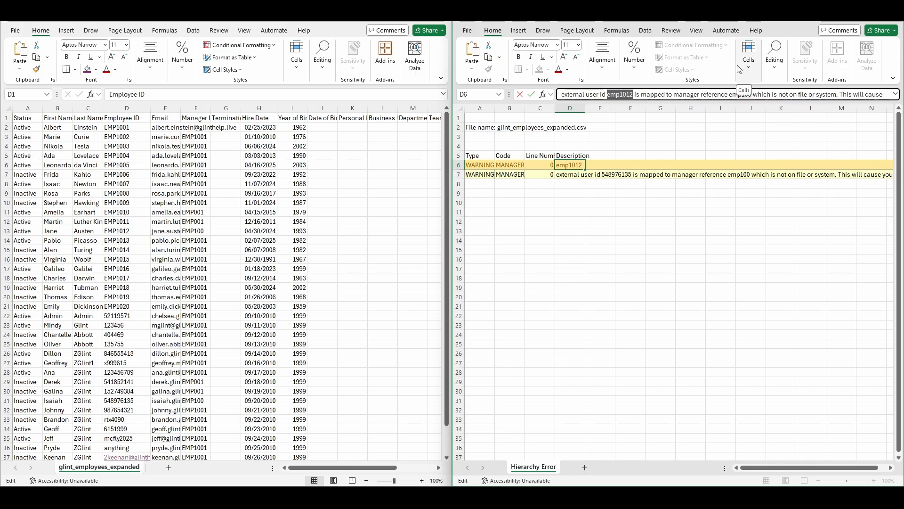
right_click(632, 95)
click(635, 112)
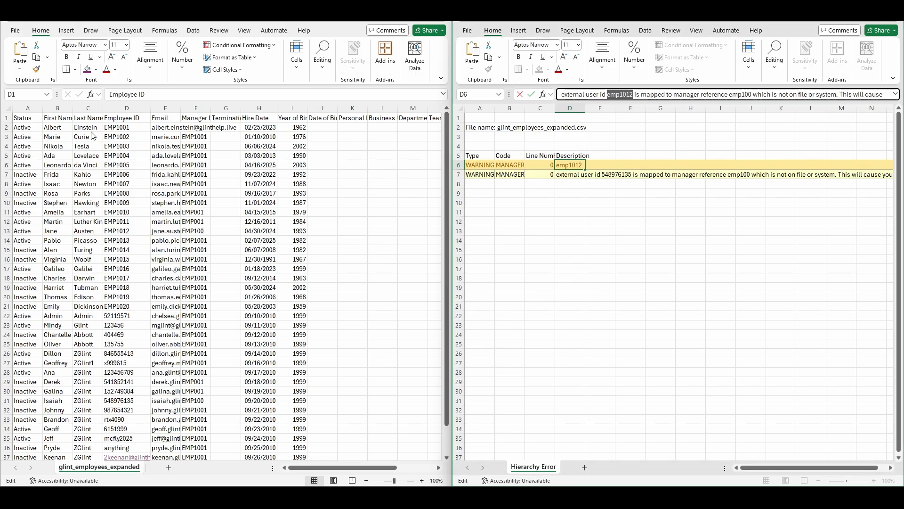
click(129, 116)
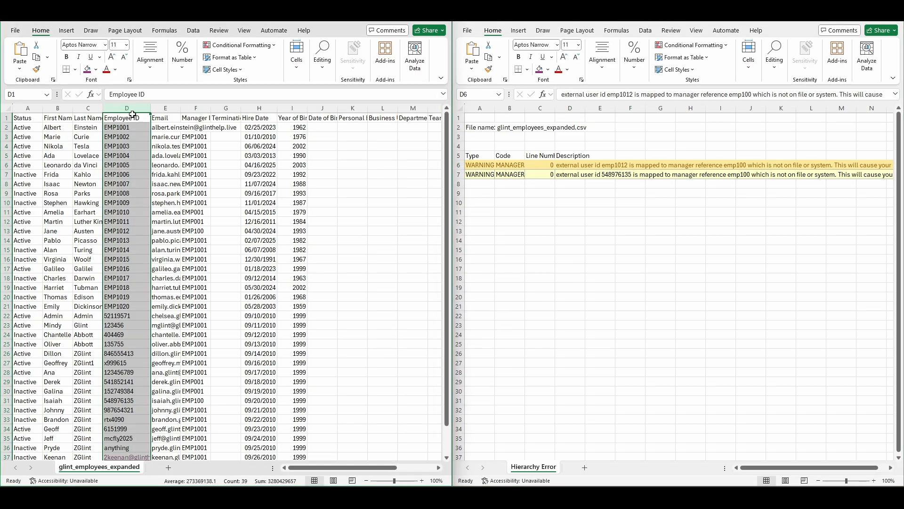
key(ctrl+f)
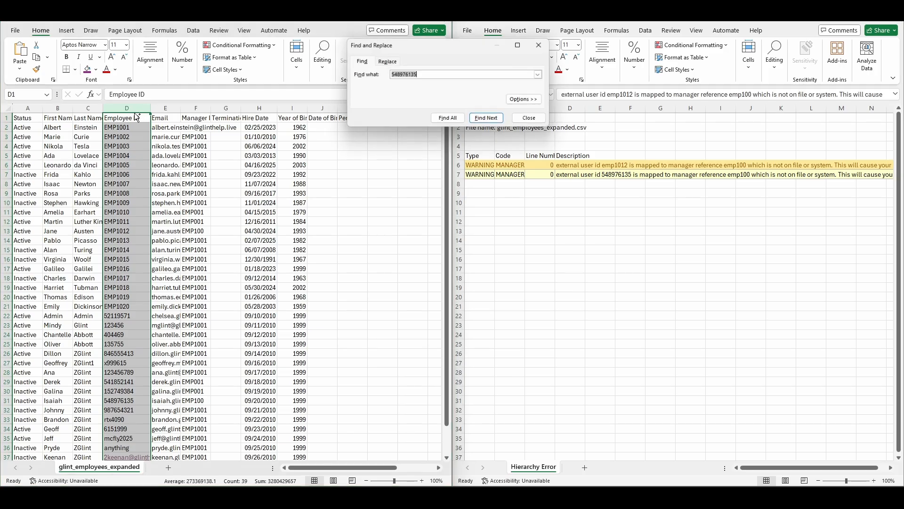
text(emp1012)
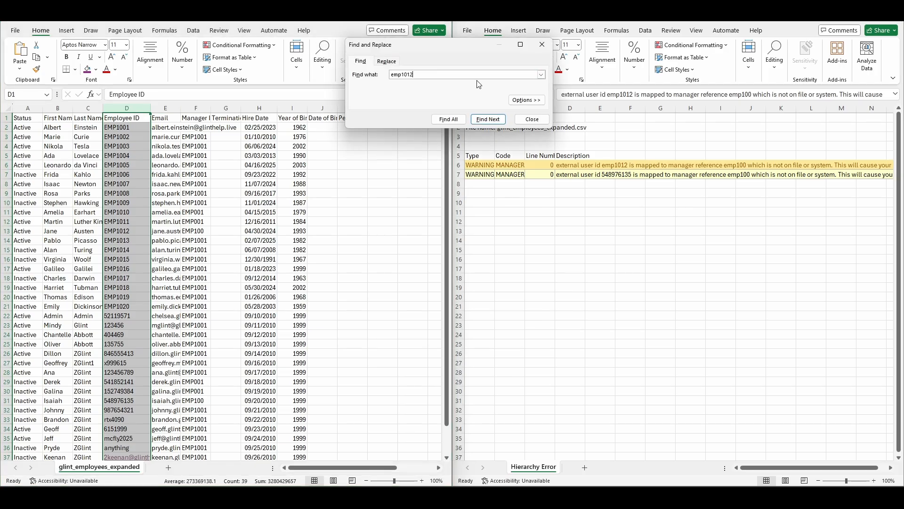
click(499, 122)
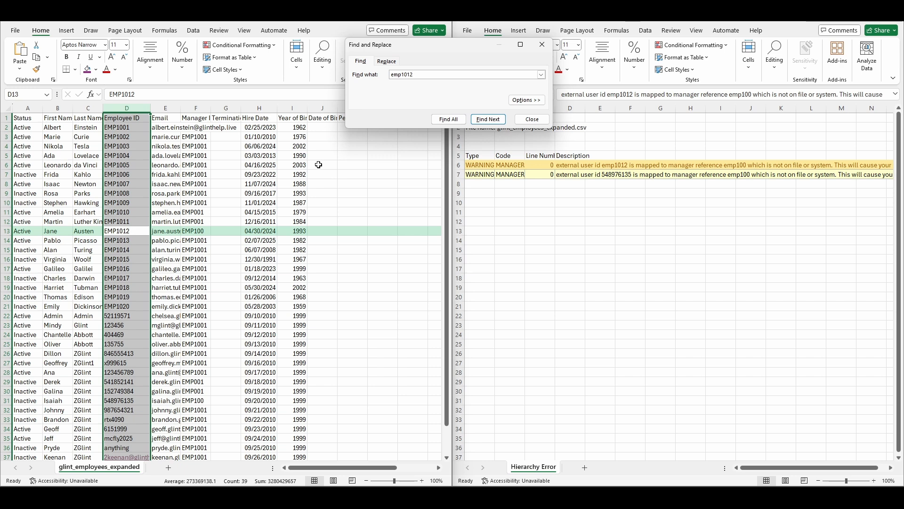
Step: Correct the Manager ID in the EMP1012 row to EMP1001
click(259, 230)
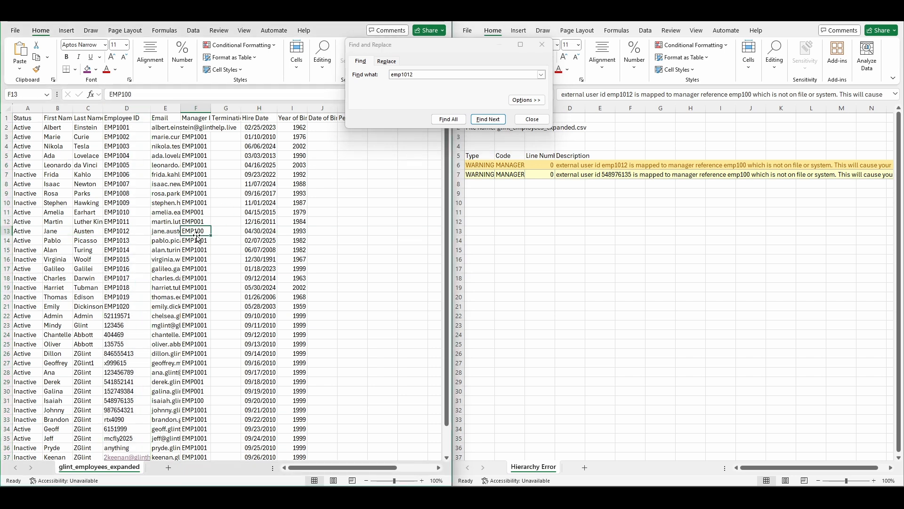
click(8, 231)
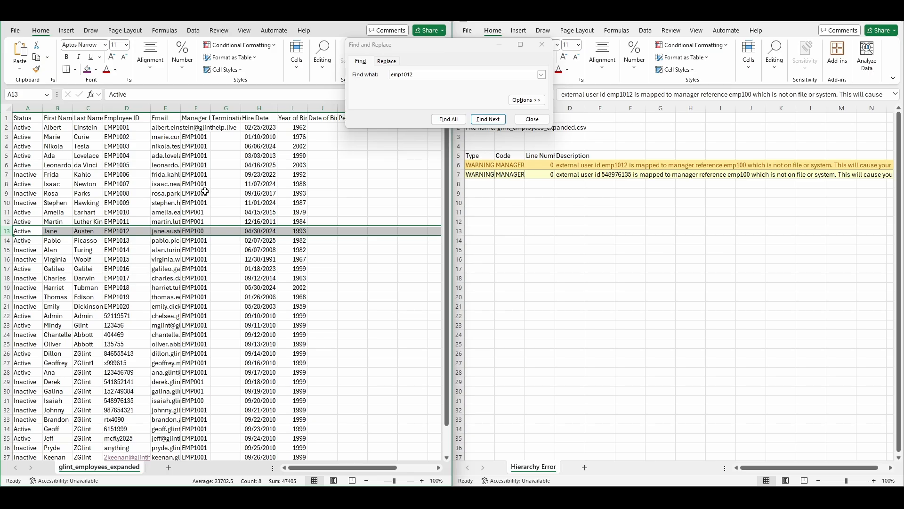
double_click(206, 230)
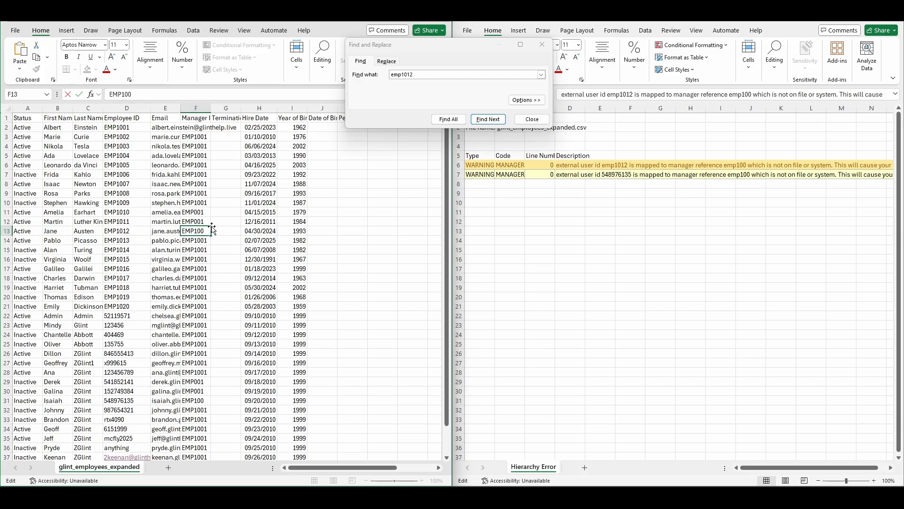
text(1)
click(229, 225)
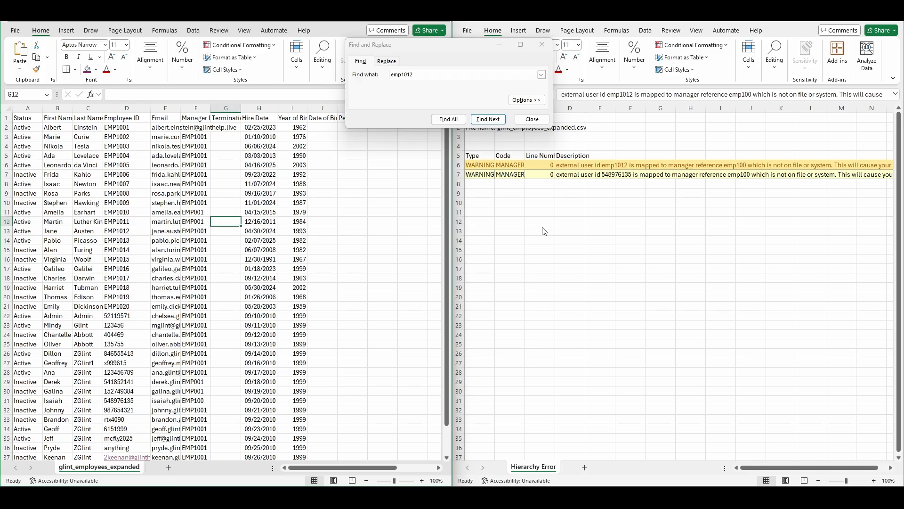
Step: Copy the user ID from the second warning in the Hierarchy Error sheet and find it in the Employee ID column of the employee file
click(569, 175)
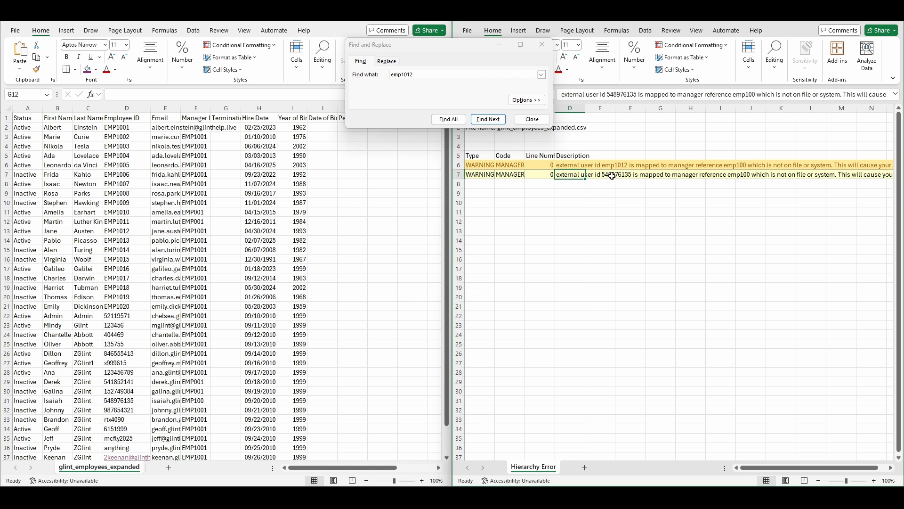
drag(607, 94, 638, 94)
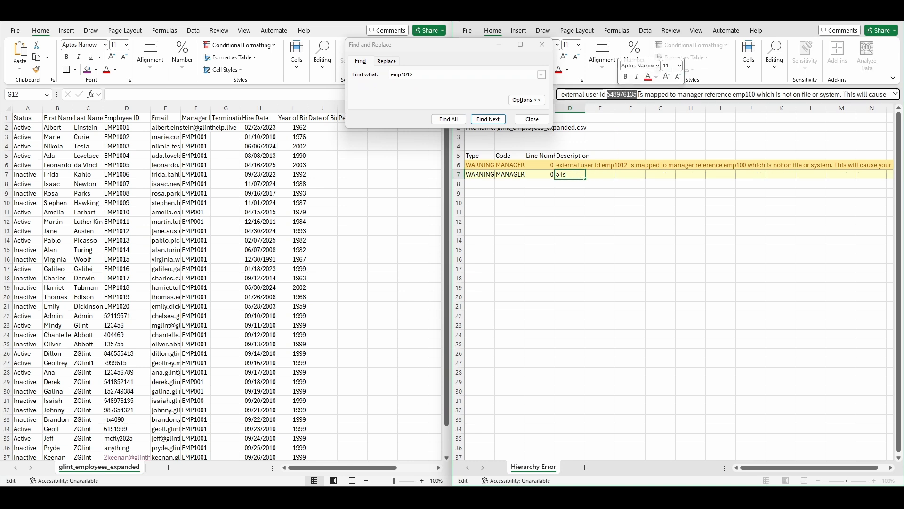
double_click(437, 74)
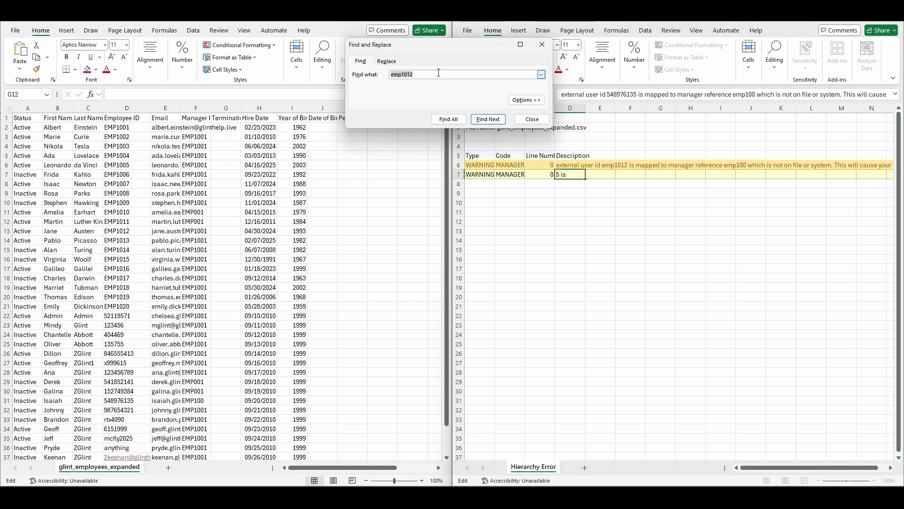
key(ctrl+v)
click(488, 120)
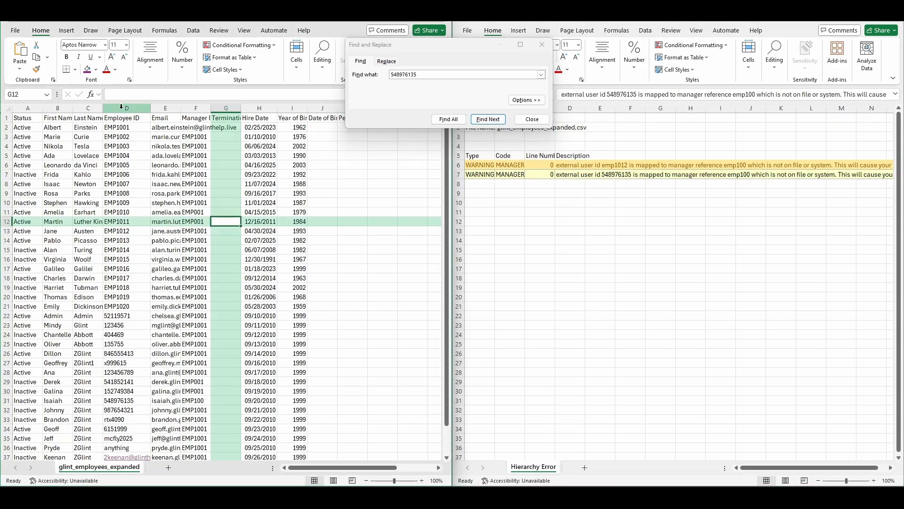
click(123, 108)
click(484, 119)
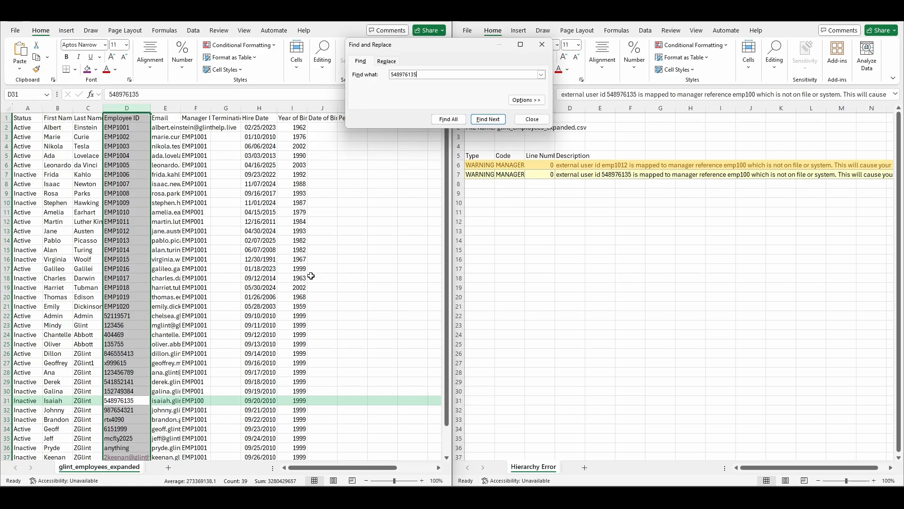
Step: Correct the Manager ID to EMP1001 in row 31, the employee named in the second warning
click(205, 400)
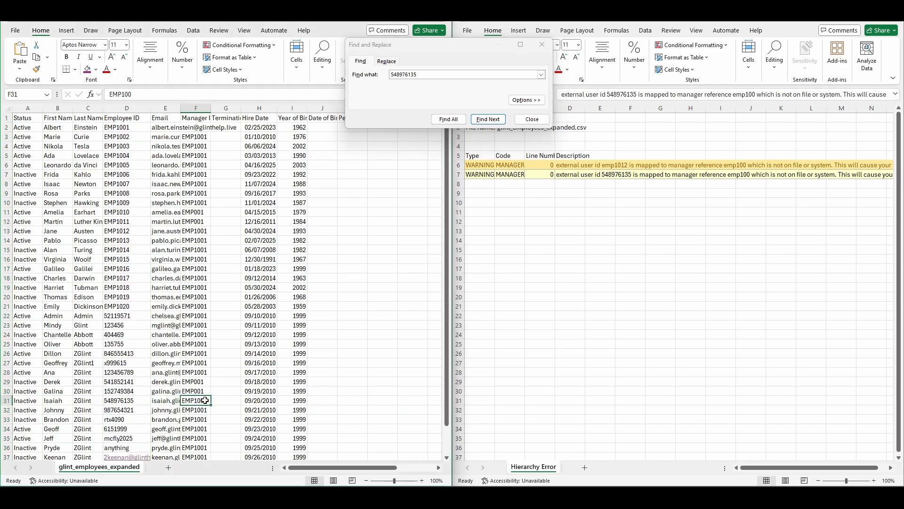
double_click(206, 400)
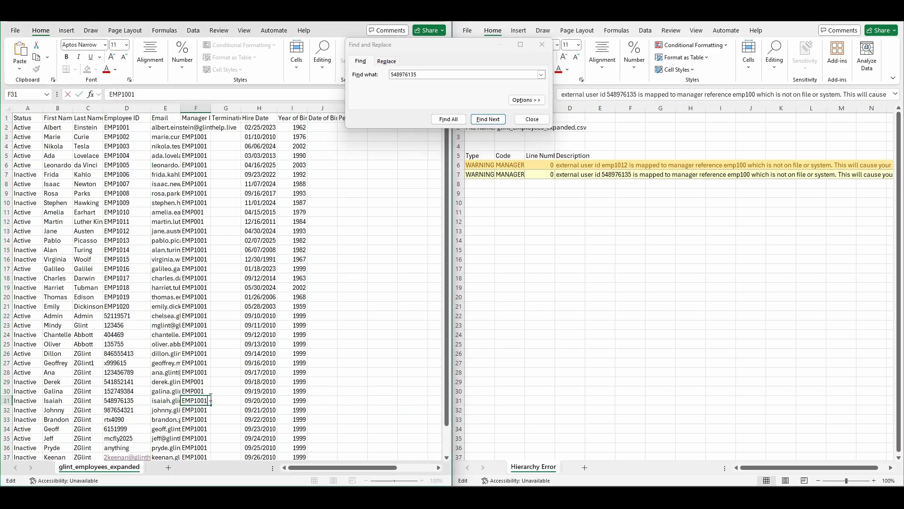
key(Return)
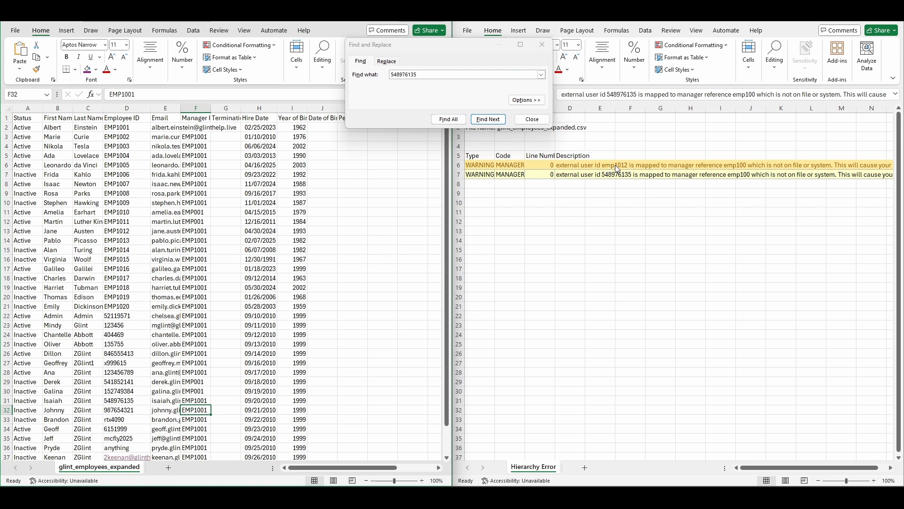
click(612, 165)
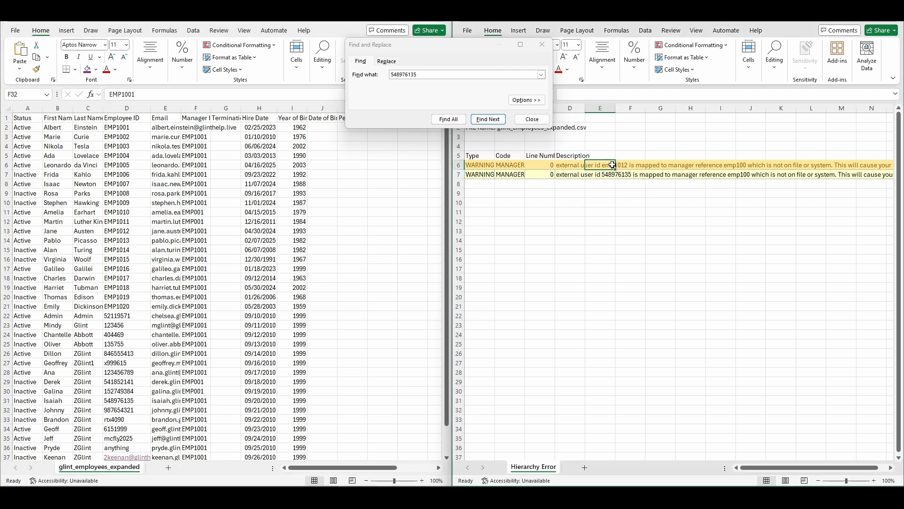